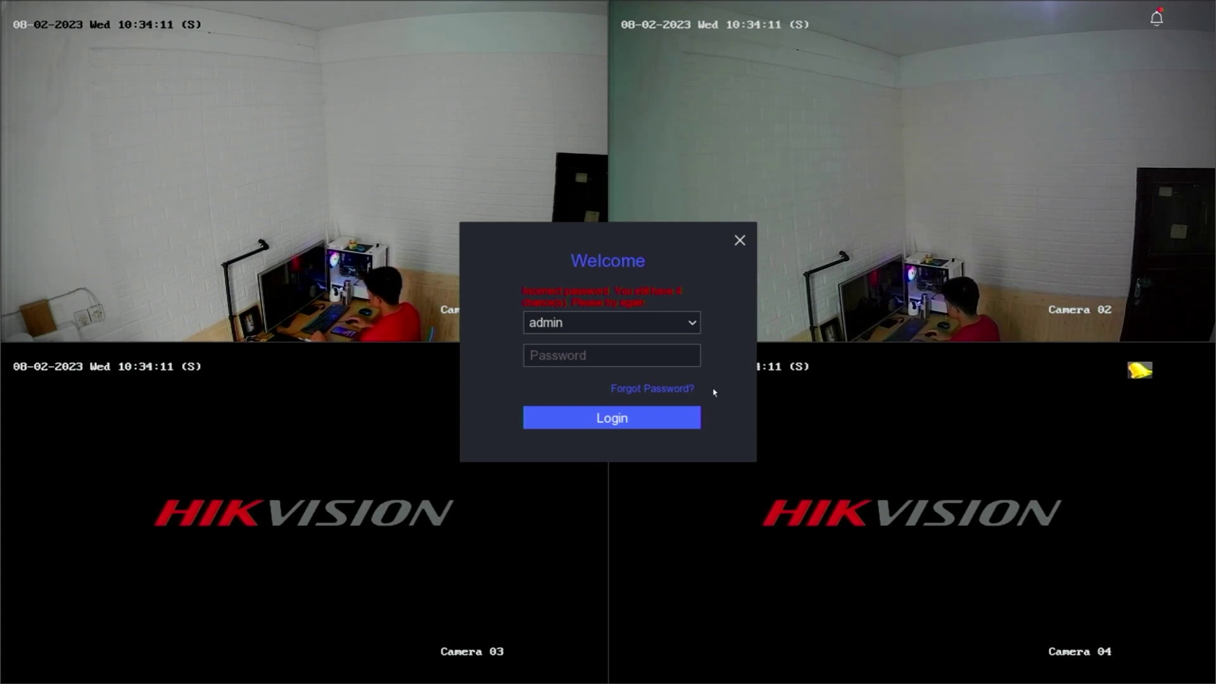
# Step: Start Forgot Password recovery and choose Verify by Email as the method
pyautogui.click(671, 389)
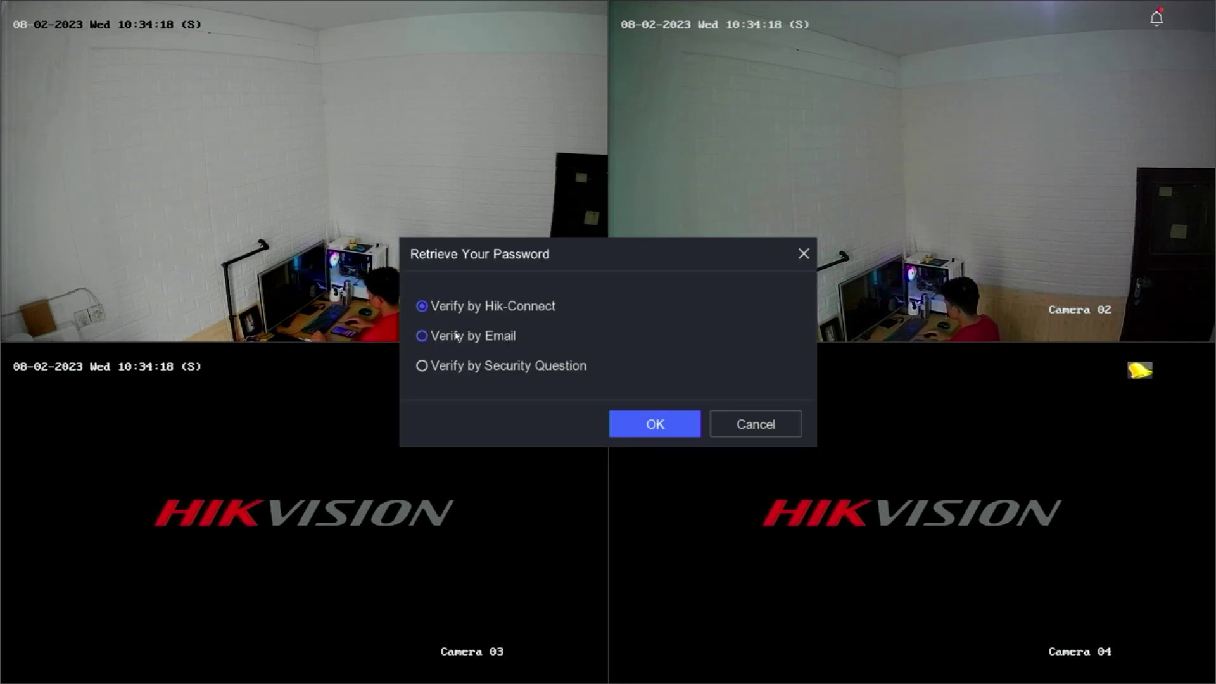
pyautogui.click(423, 337)
pyautogui.click(662, 428)
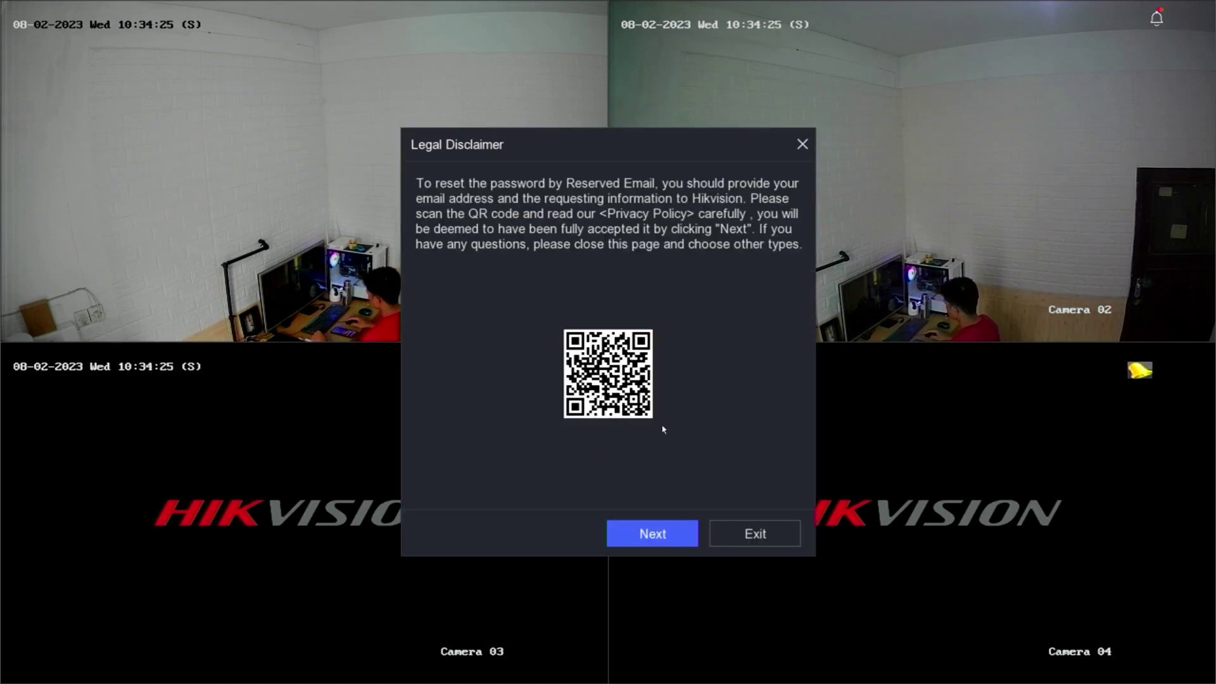
pyautogui.click(653, 534)
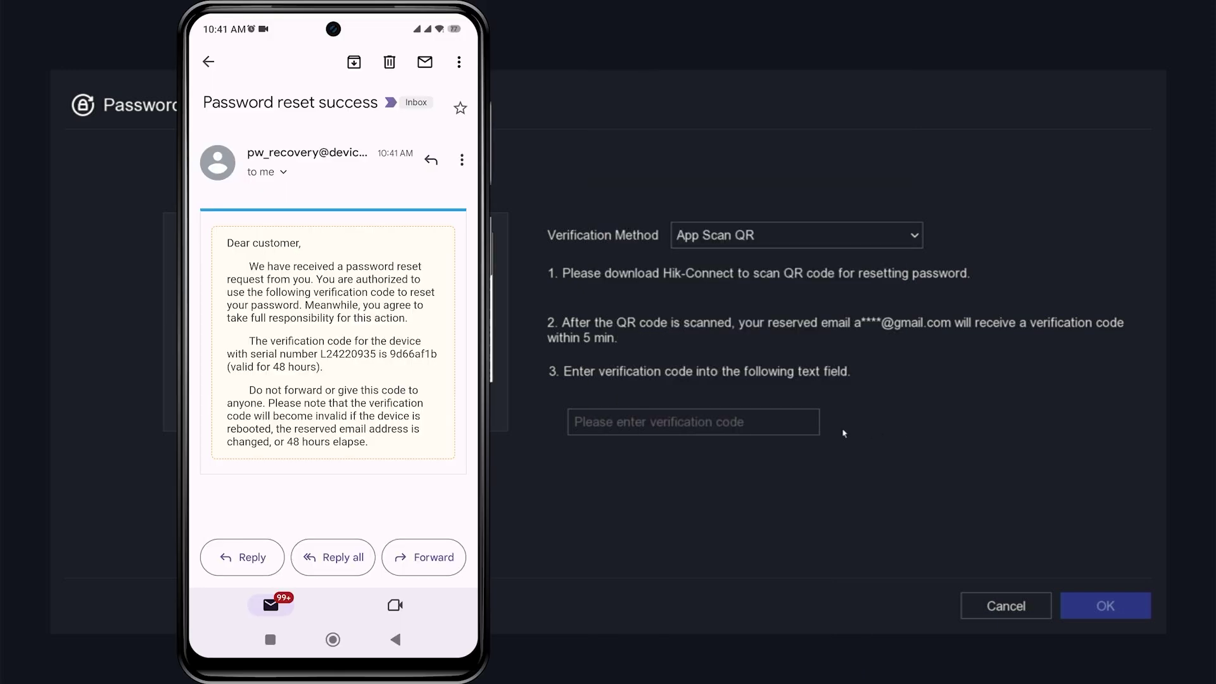
pyautogui.click(808, 423)
pyautogui.click(873, 507)
pyautogui.click(643, 482)
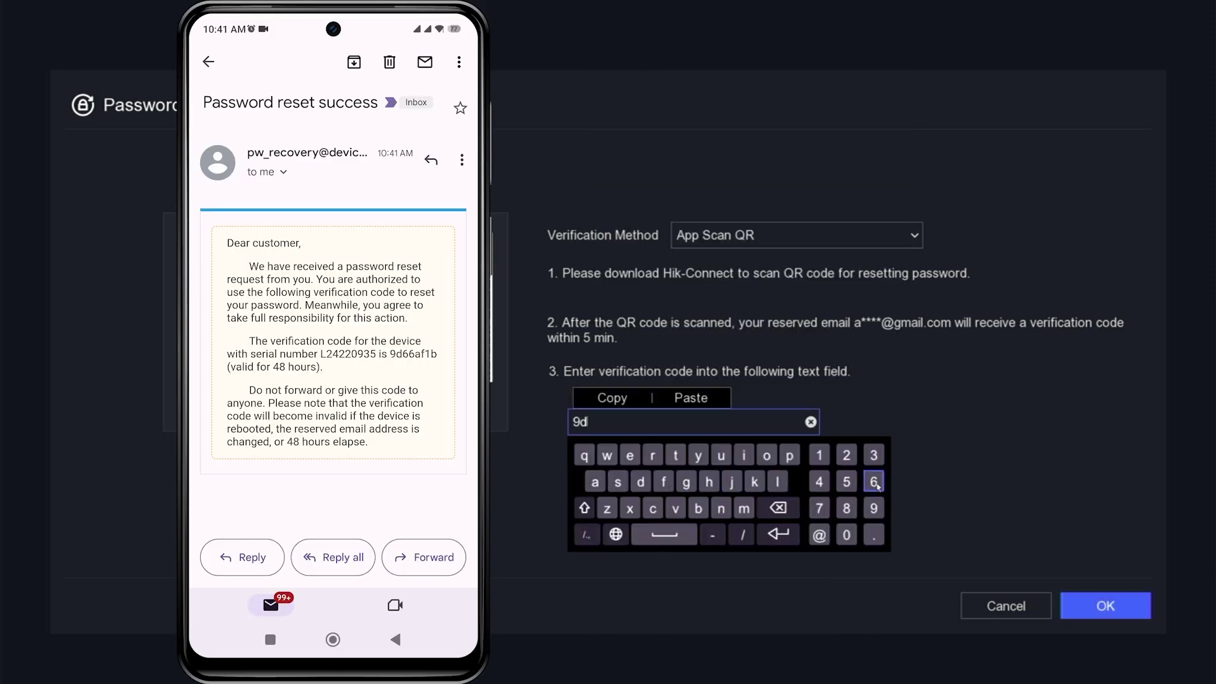
pyautogui.click(875, 482)
pyautogui.click(596, 483)
pyautogui.click(663, 482)
pyautogui.click(819, 456)
pyautogui.click(721, 508)
pyautogui.click(778, 534)
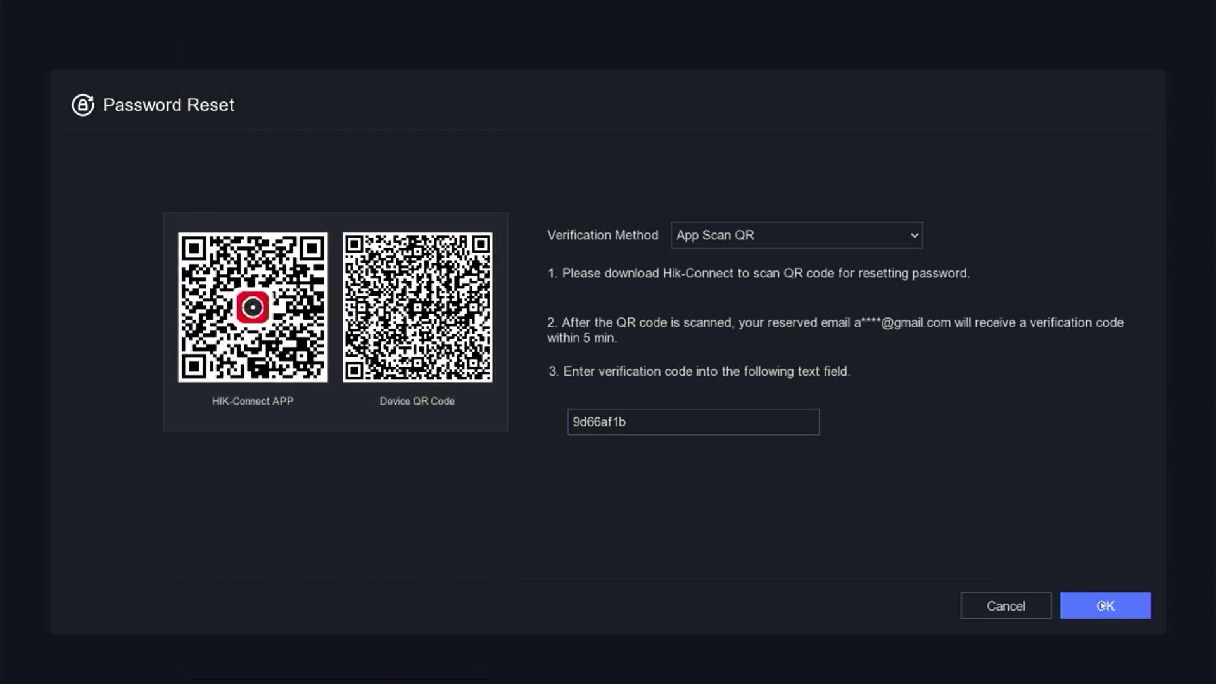
pyautogui.click(1102, 607)
pyautogui.click(666, 323)
pyautogui.click(610, 398)
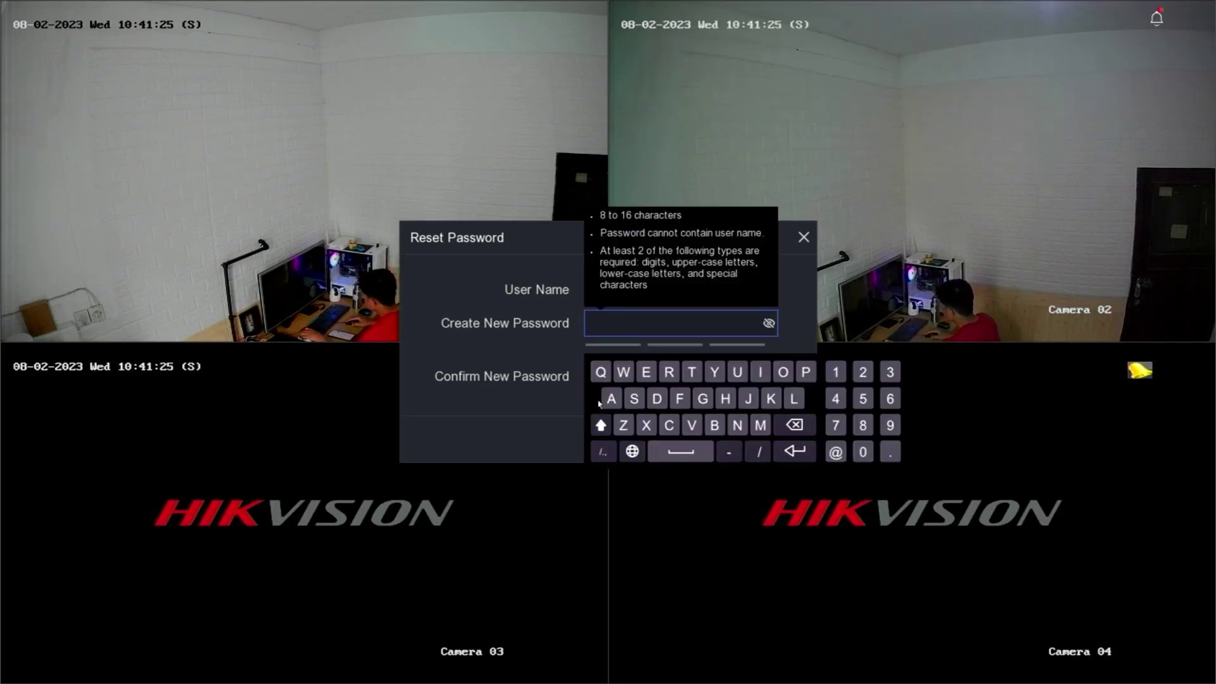
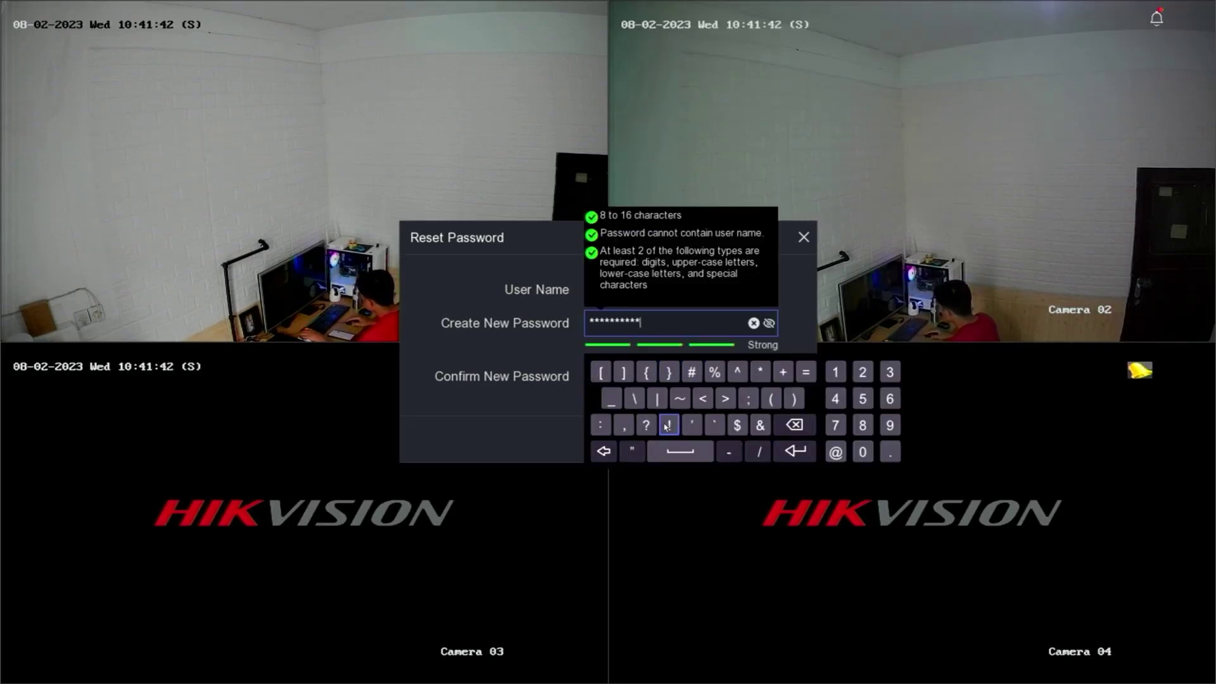
pyautogui.click(770, 323)
pyautogui.click(796, 451)
pyautogui.click(665, 377)
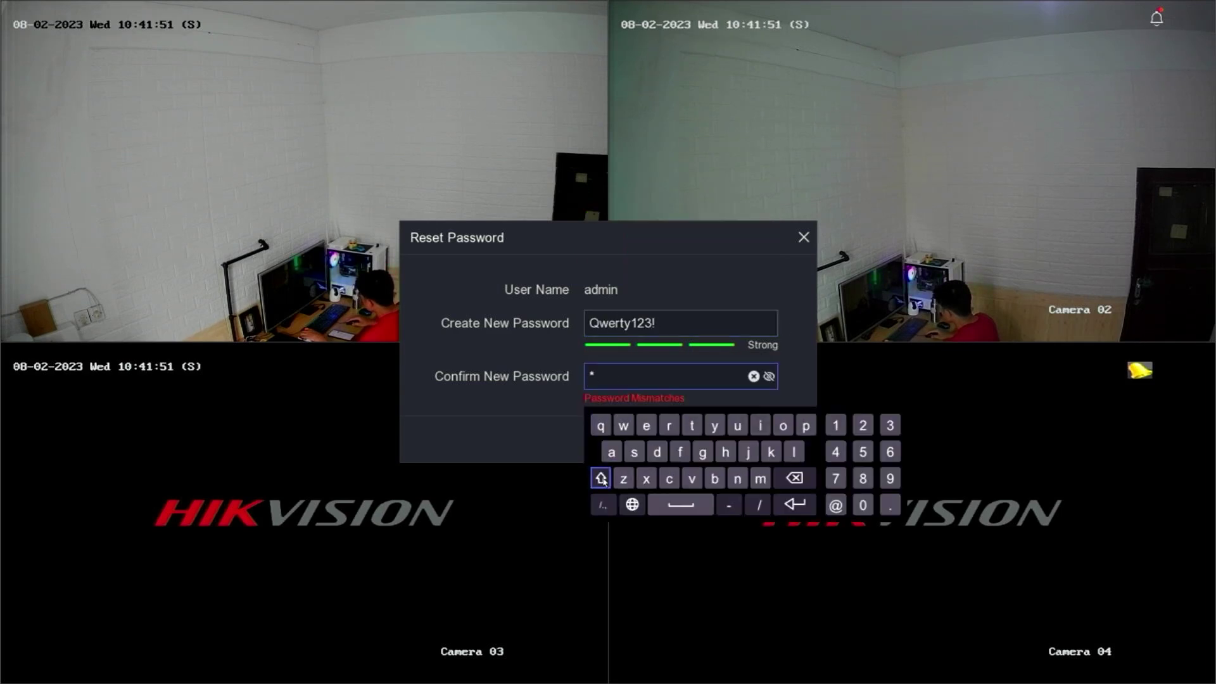
pyautogui.click(672, 480)
pyautogui.click(770, 376)
pyautogui.click(795, 504)
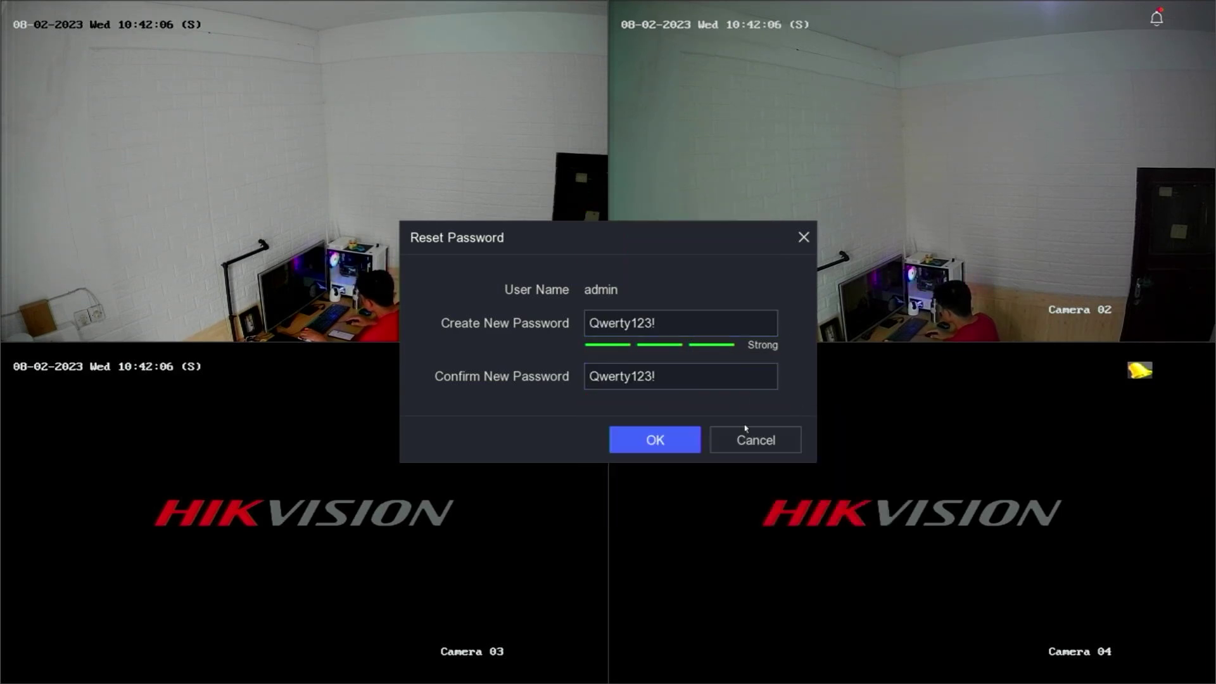
# Step: Apply the new admin password and dismiss the 'The password is reset.' note
pyautogui.click(655, 440)
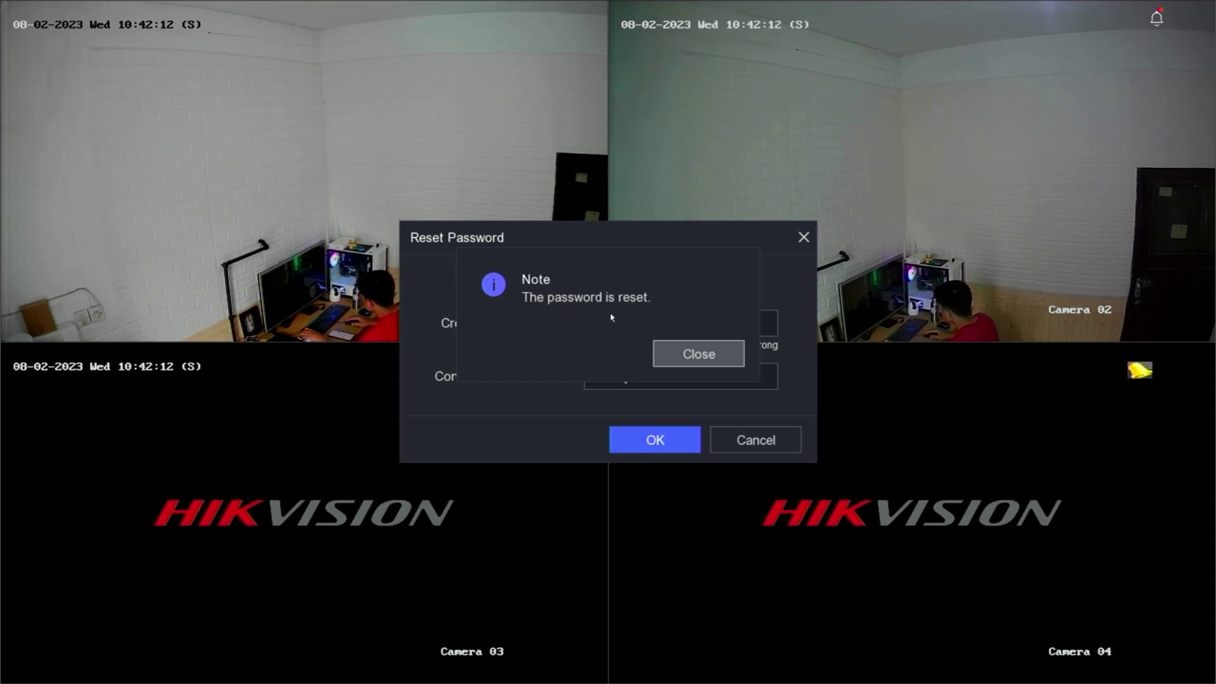
pyautogui.click(713, 362)
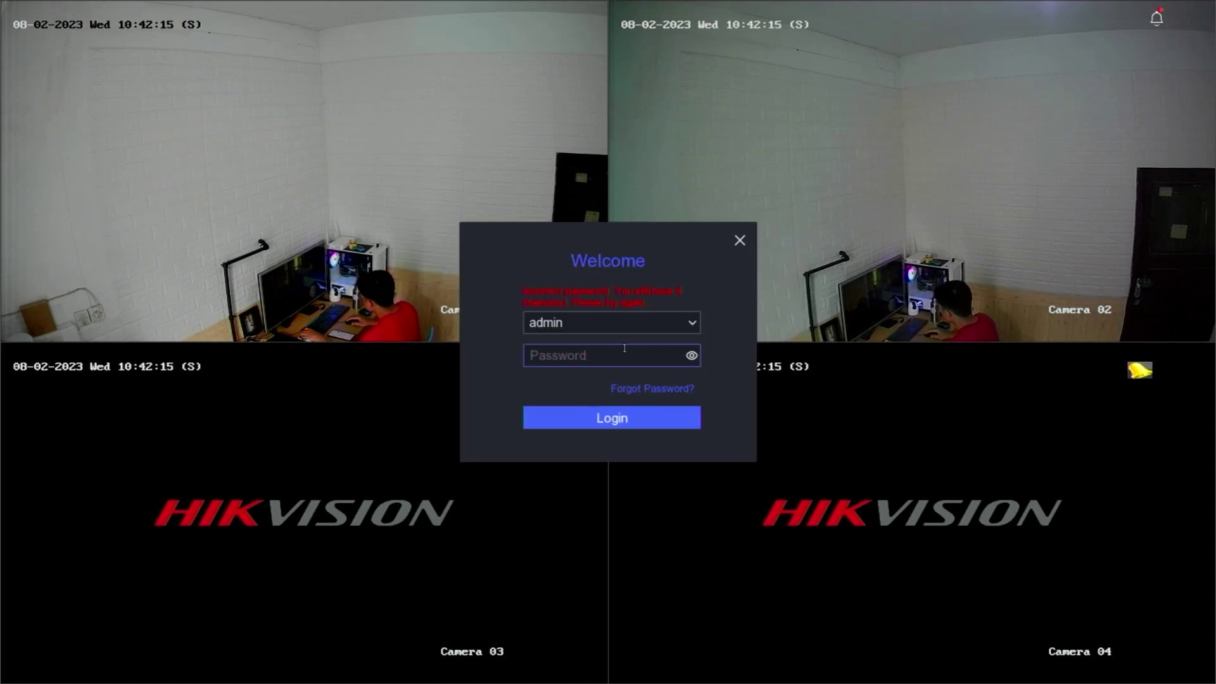
pyautogui.click(579, 353)
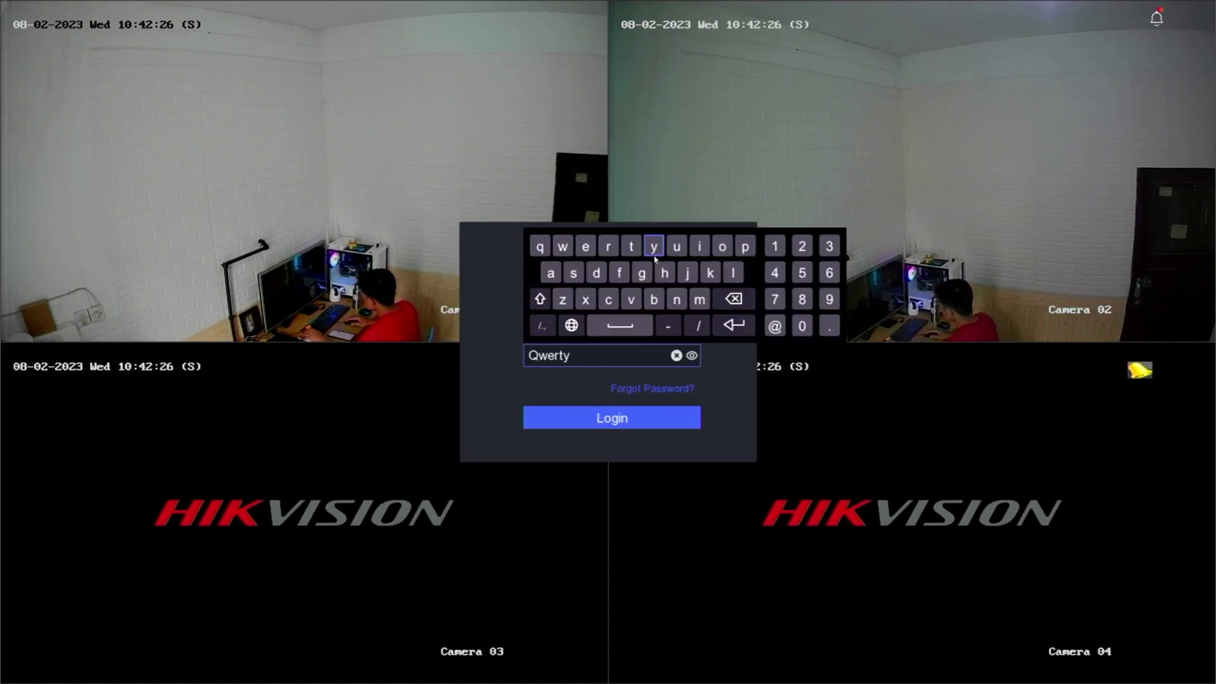
pyautogui.click(775, 248)
pyautogui.click(829, 247)
pyautogui.click(541, 325)
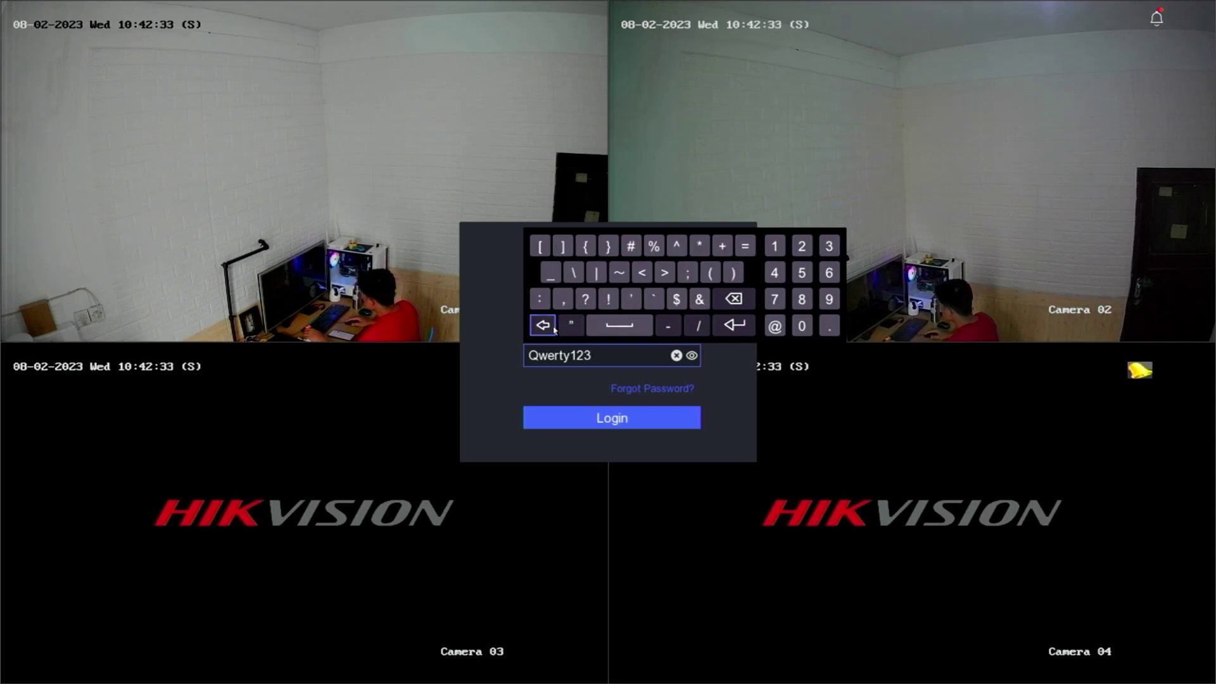
pyautogui.click(610, 301)
pyautogui.click(735, 324)
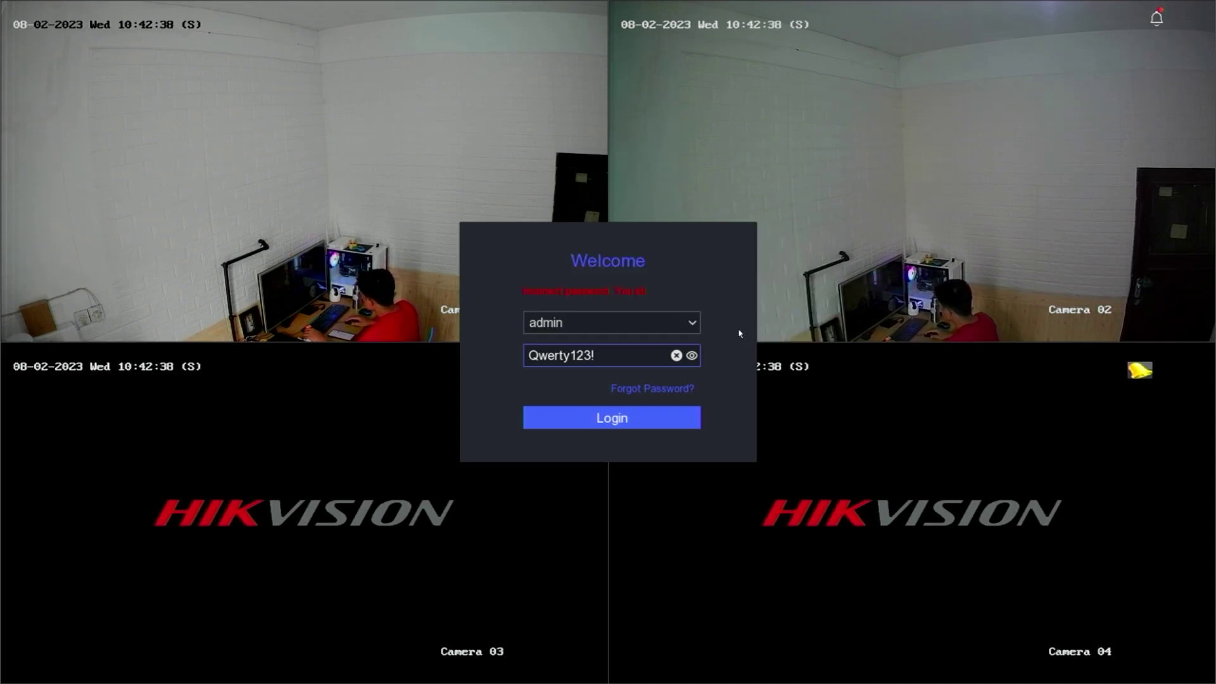
pyautogui.click(692, 356)
pyautogui.click(617, 419)
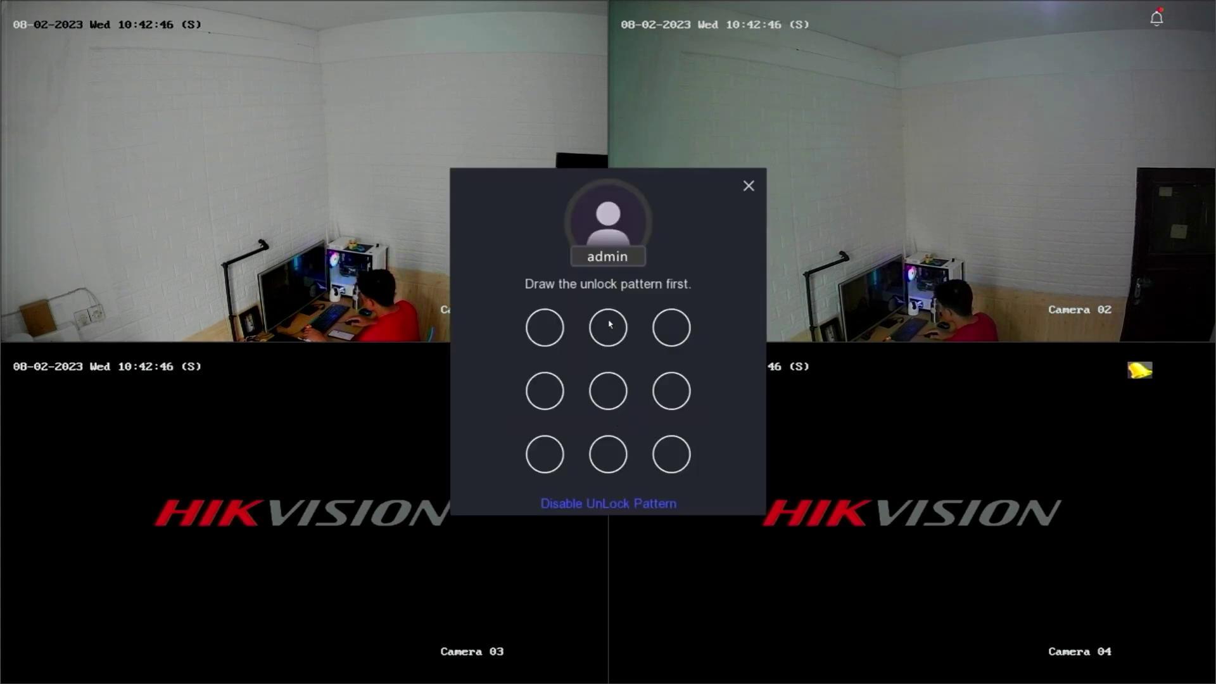
# Step: Draw the unlock pattern through the grid dots to reach the four-channel live view
pyautogui.moveTo(609, 325)
pyautogui.mouseDown()
pyautogui.moveTo(608, 455)
pyautogui.moveTo(670, 456)
pyautogui.mouseUp()
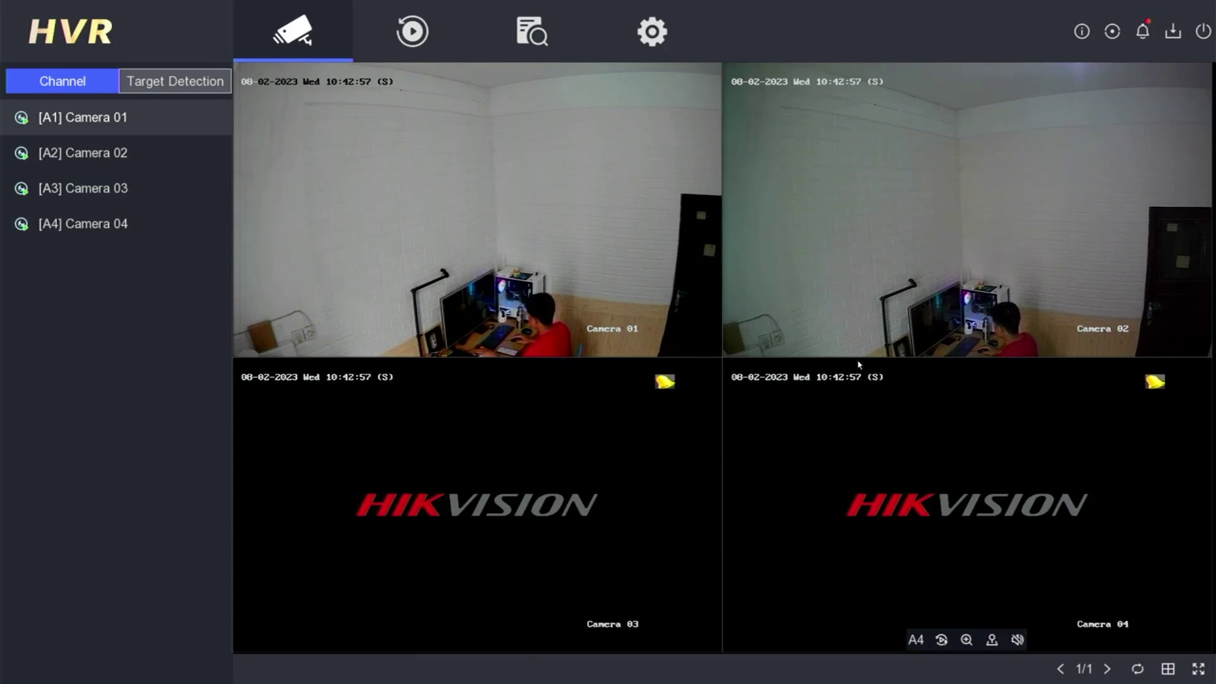
pyautogui.click(660, 35)
pyautogui.click(551, 28)
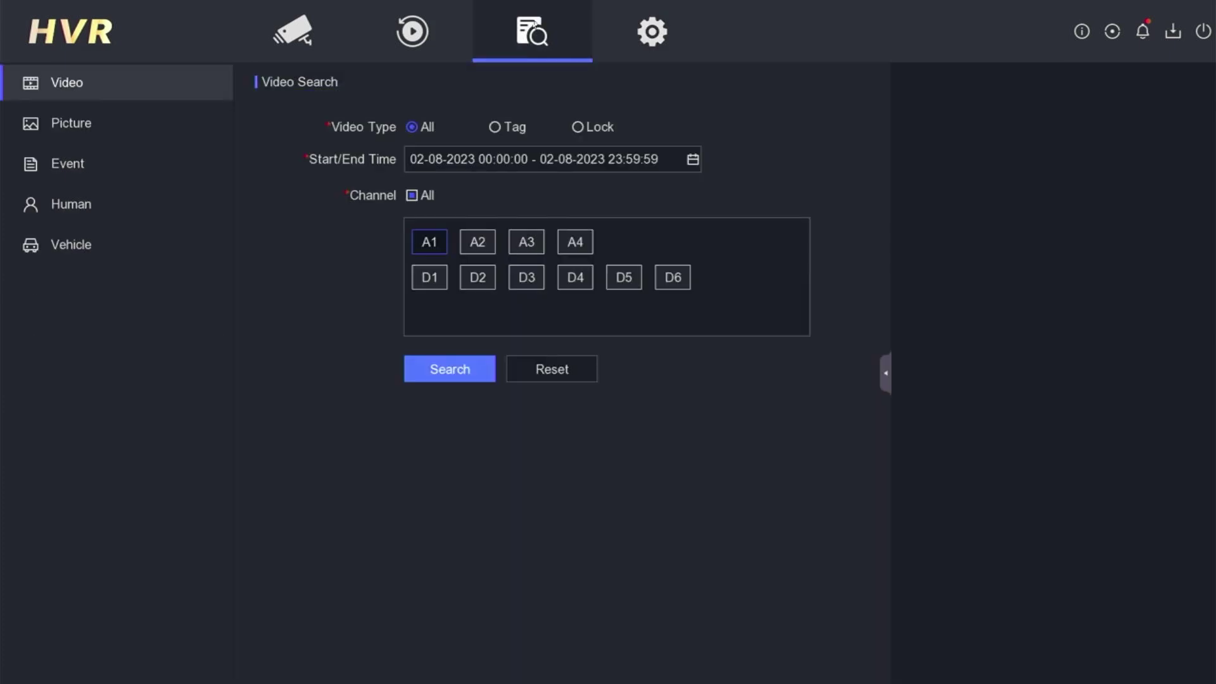
pyautogui.click(418, 29)
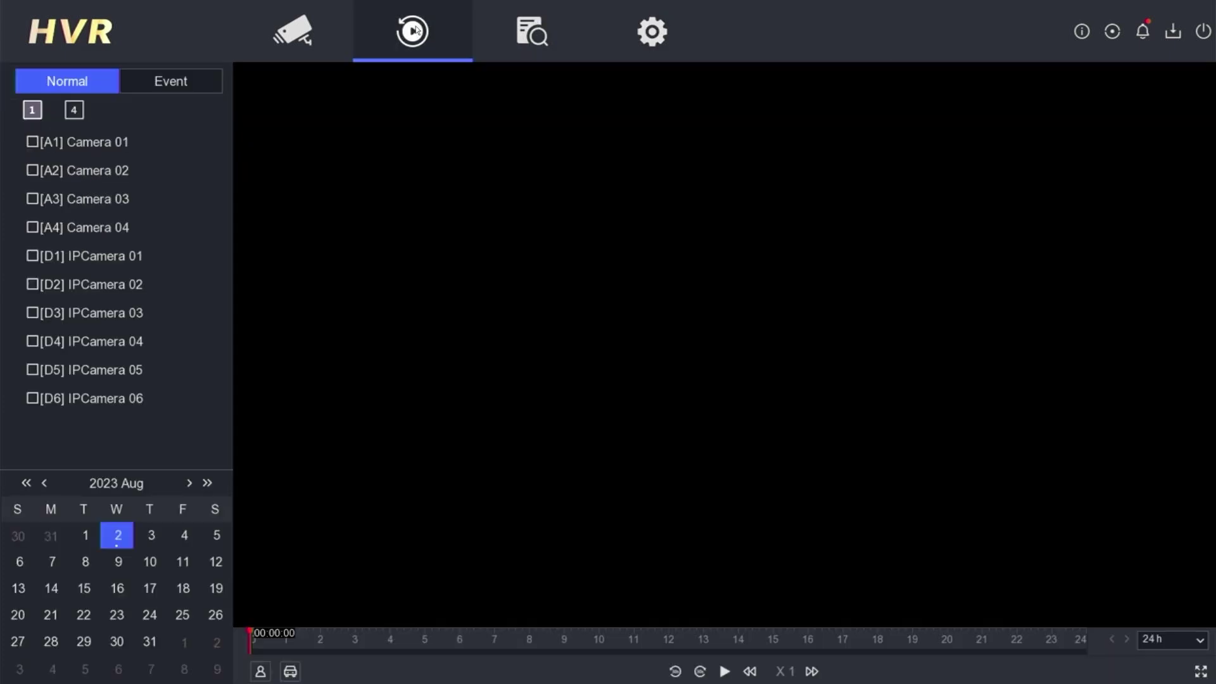
pyautogui.click(314, 32)
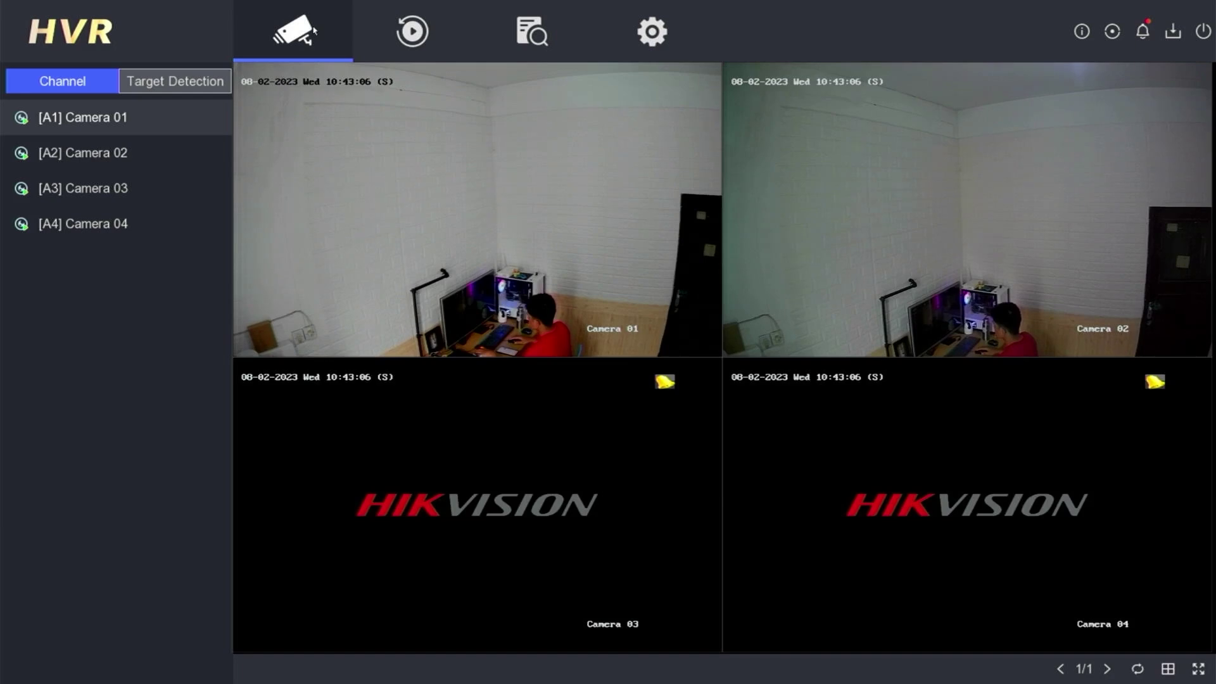